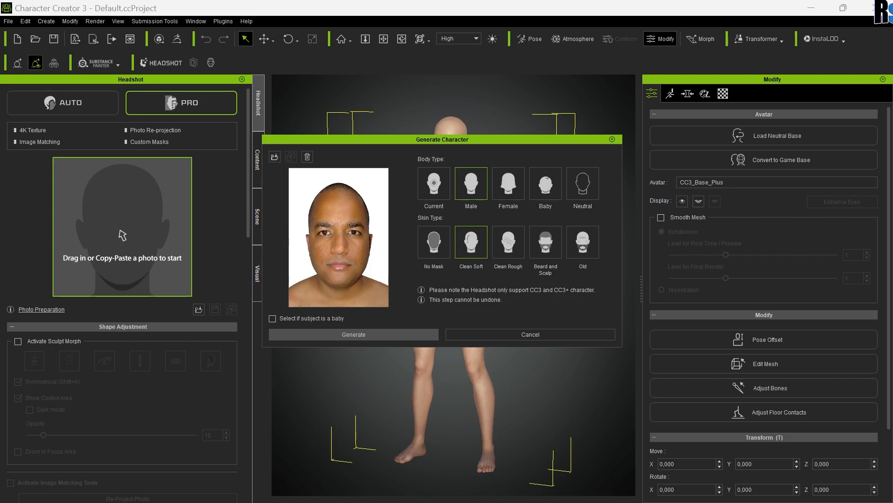
- Generate the male head from the portrait photo with Clean Soft skin and apply the heavy scalp hair preset
{"action": "key", "text": "Return"}
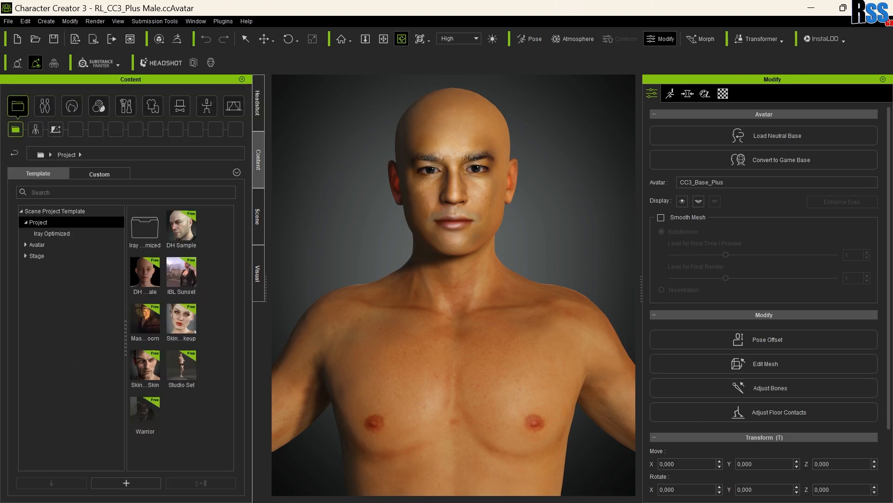
{"action": "key", "text": "Return"}
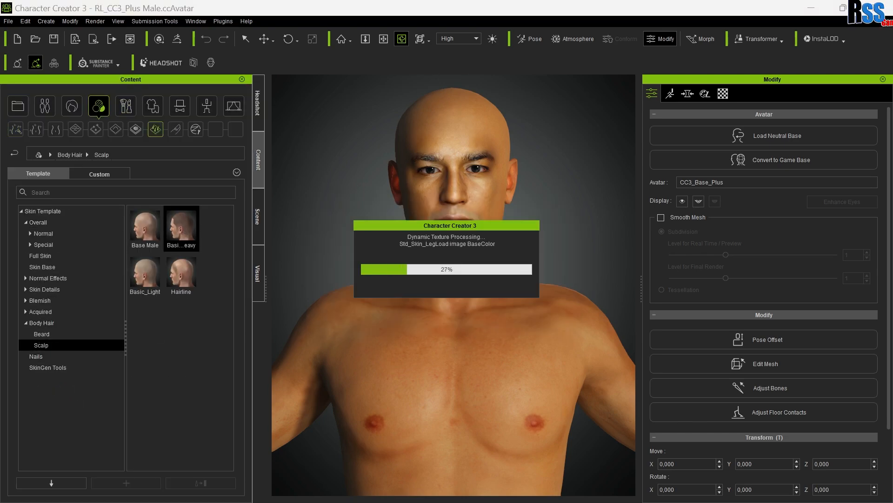
- Add the Heavy beard preset to the face as a new skin layer
{"action": "mouse_move", "coordinate": [454, 233]}
{"action": "left_mouse_down"}
{"action": "mouse_move", "coordinate": [395, 232]}
{"action": "mouse_move", "coordinate": [454, 233]}
{"action": "left_mouse_up"}
{"action": "left_click", "coordinate": [41, 334]}
{"action": "double_click", "coordinate": [181, 225]}
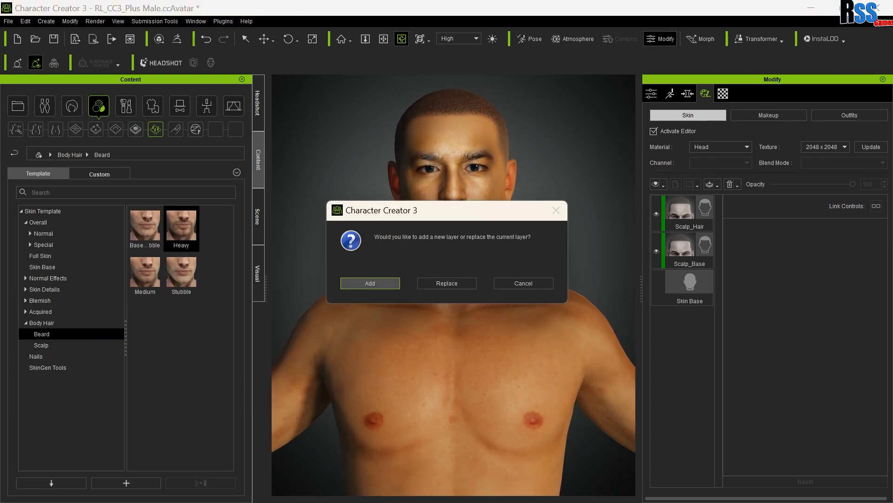
{"action": "key", "text": "Return"}
- Try the base stubble beard preset on the face with its material color set to black
{"action": "mouse_move", "coordinate": [453, 232]}
{"action": "left_mouse_down"}
{"action": "mouse_move", "coordinate": [395, 233]}
{"action": "mouse_move", "coordinate": [451, 233]}
{"action": "left_mouse_up"}
{"action": "double_click", "coordinate": [145, 228]}
{"action": "left_click", "coordinate": [689, 251]}
{"action": "left_click", "coordinate": [689, 214]}
{"action": "scroll", "coordinate": [798, 335], "scroll_direction": "down", "scroll_amount": 3}
{"action": "left_click", "coordinate": [750, 312]}
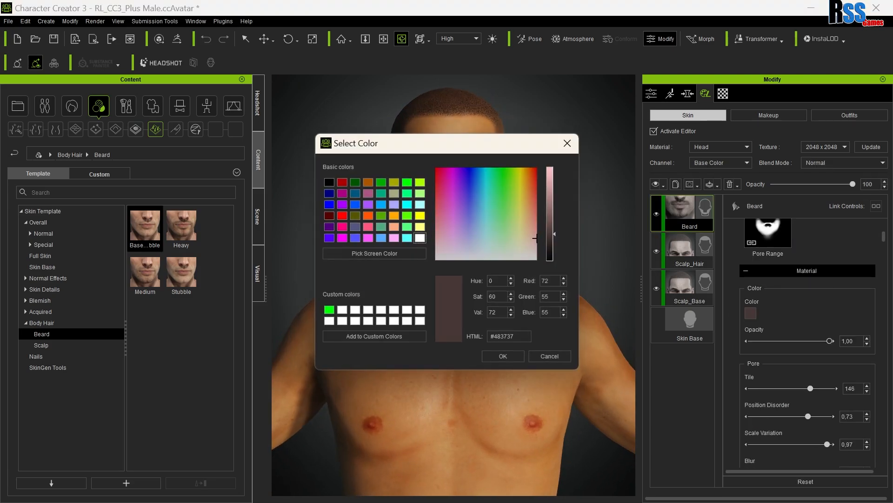
{"action": "left_click_drag", "start_coordinate": [450, 142], "coordinate": [729, 158]}
{"action": "left_click", "coordinate": [610, 198]}
{"action": "left_click", "coordinate": [786, 371]}
{"action": "scroll", "coordinate": [809, 343], "scroll_direction": "down", "scroll_amount": 5}
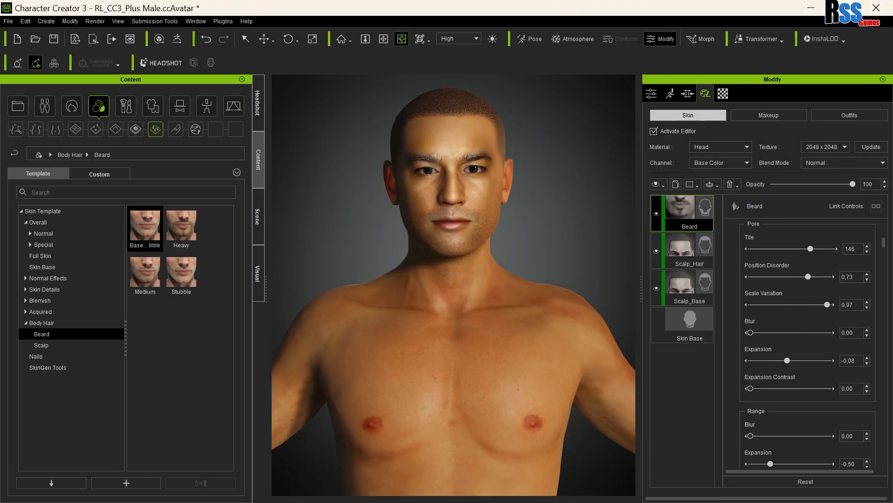
- Apply the Medium beard preset to the face and select the Scalp_Hair skin layer
{"action": "double_click", "coordinate": [144, 273]}
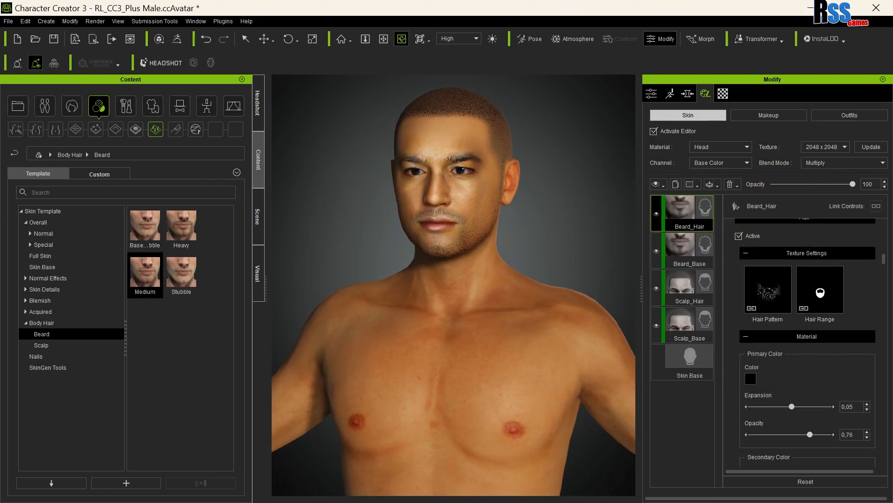
{"action": "left_click", "coordinate": [680, 287]}
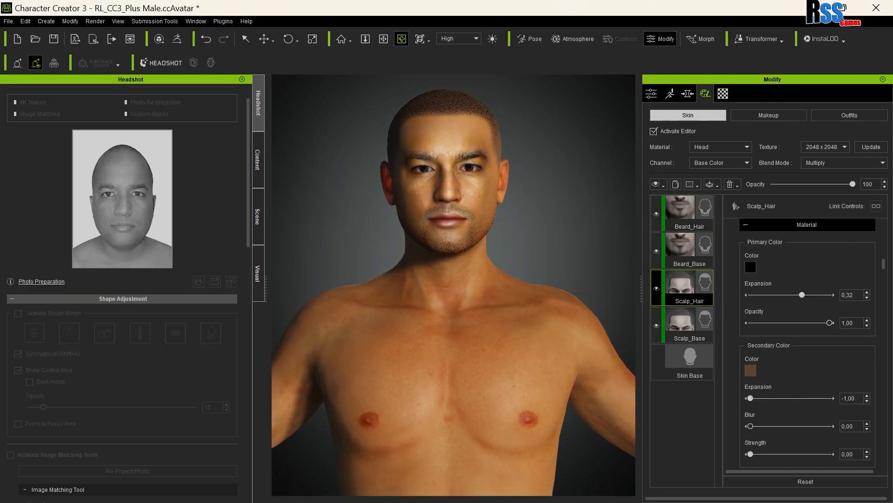
- Add the full-body Base Male preset from the Body Hair skin templates to the character
{"action": "left_click", "coordinate": [258, 159]}
{"action": "left_click", "coordinate": [71, 106]}
{"action": "left_click", "coordinate": [41, 323]}
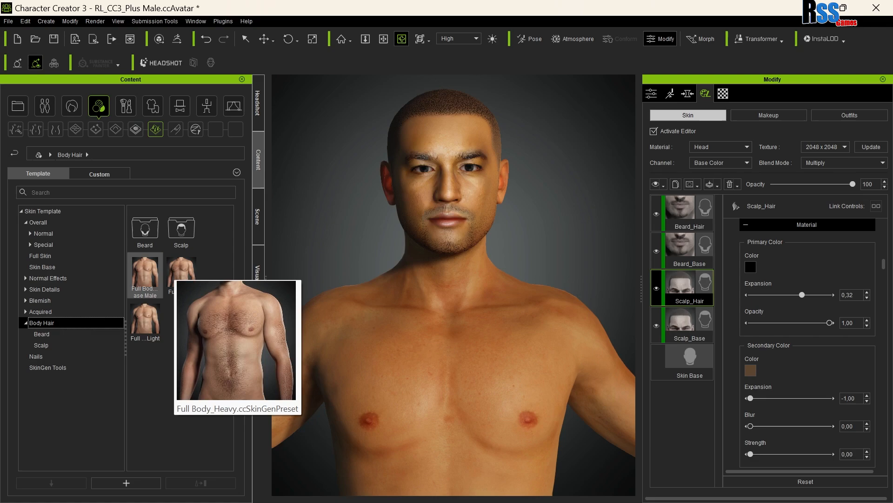
{"action": "double_click", "coordinate": [145, 274]}
{"action": "key", "text": "Return"}
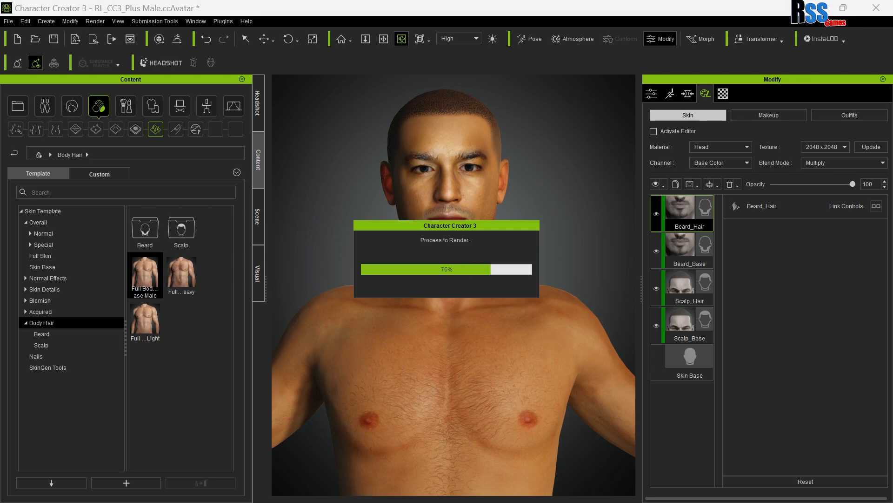
- Activate Headshot's Sculpt Morph and Image Matching Tools, with the reference photo's opacity at 10
{"action": "left_click", "coordinate": [259, 103]}
{"action": "scroll", "coordinate": [122, 279], "scroll_direction": "down", "scroll_amount": 1}
{"action": "left_click", "coordinate": [18, 257]}
{"action": "left_click", "coordinate": [10, 399]}
{"action": "scroll", "coordinate": [122, 325], "scroll_direction": "down", "scroll_amount": 2}
{"action": "left_click_drag", "start_coordinate": [139, 389], "coordinate": [30, 390]}
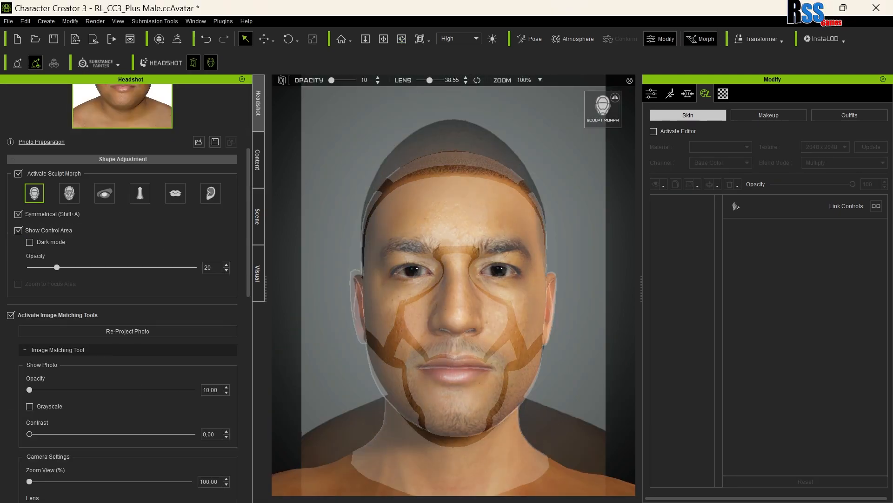
- Sculpt the jaw and ears to match the photo, with Ear Scale -27 and Ear Outer Angle -24
{"action": "left_click_drag", "start_coordinate": [521, 404], "coordinate": [521, 391]}
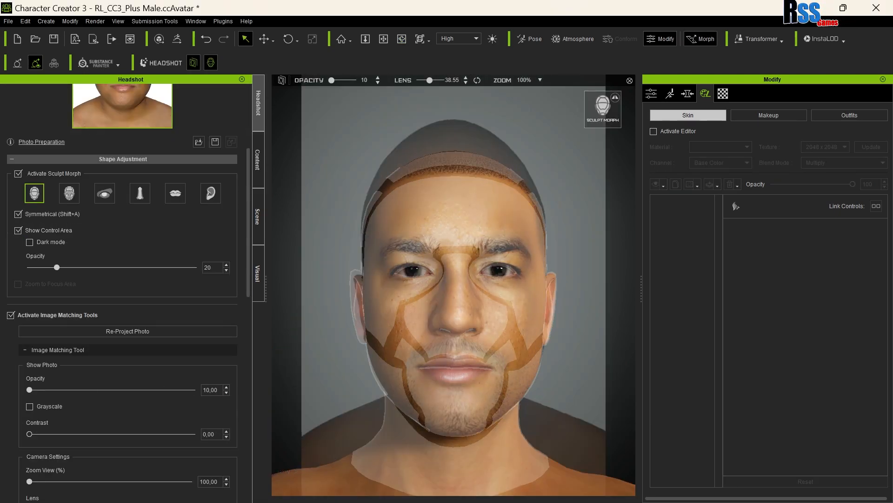
{"action": "scroll", "coordinate": [122, 279], "scroll_direction": "down", "scroll_amount": 1}
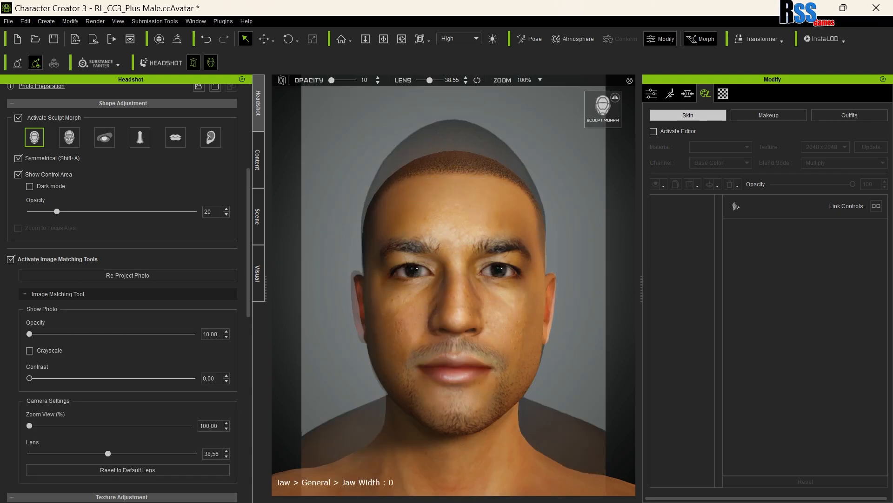
{"action": "left_click", "coordinate": [493, 163]}
{"action": "left_click_drag", "start_coordinate": [551, 305], "coordinate": [545, 308]}
- Set Skull Peak Height to 100 and Skull Sides Up Down to 79 in the head's Skull morphs
{"action": "left_click", "coordinate": [706, 185]}
{"action": "left_click", "coordinate": [720, 209]}
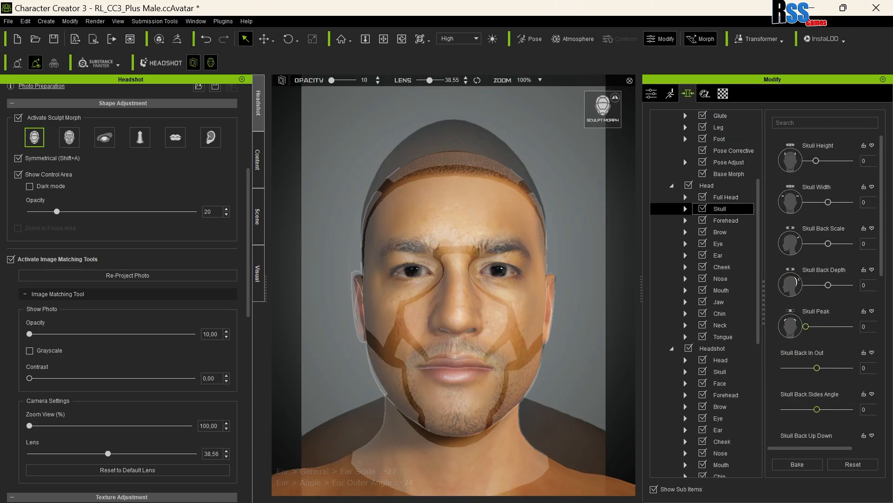
{"action": "scroll", "coordinate": [816, 288], "scroll_direction": "down", "scroll_amount": 6}
{"action": "left_click_drag", "start_coordinate": [817, 428], "coordinate": [843, 428]}
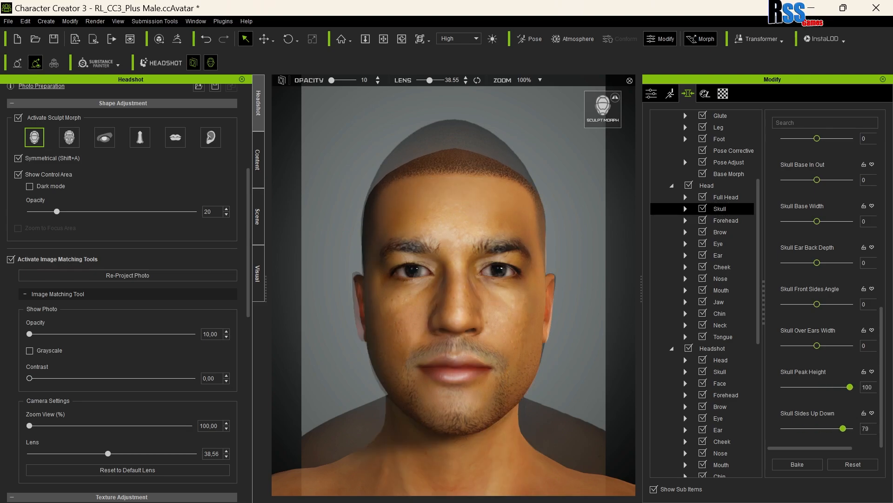
- Refine the skull to Skull Peak Height 76 and Skull Front Sides Angle 20, undoing rejected adjustments
{"action": "key", "text": "ctrl+z"}
{"action": "key", "text": "ctrl+z"}
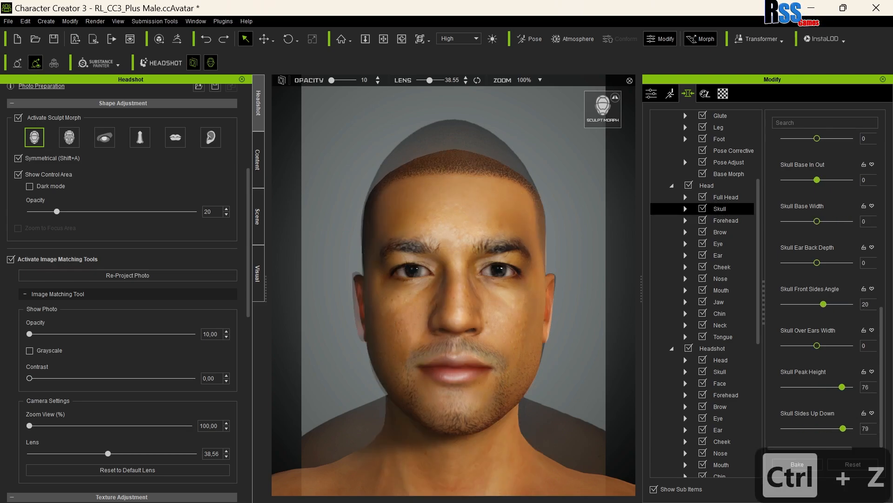
{"action": "key", "text": "ctrl+z"}
{"action": "key", "text": "ctrl+z"}
{"action": "key", "text": "ctrl+z"}
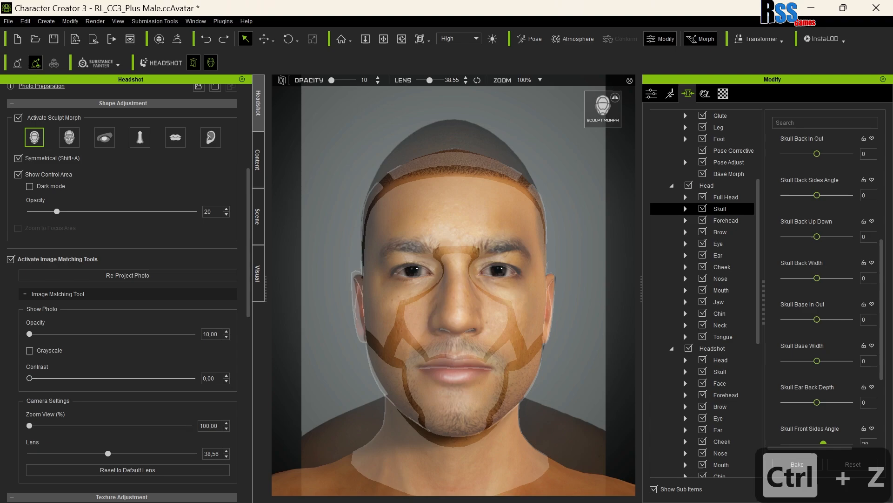
- Set Skull Height to 55 and Skull Sides Up Down to -100, undoing the rejected skull adjustments
{"action": "key", "text": "ctrl+z"}
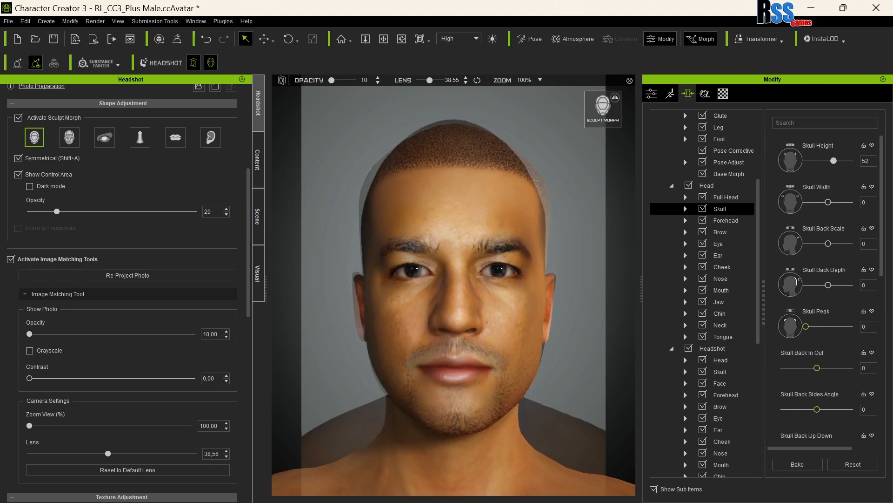
{"action": "key", "text": "ctrl+z"}
{"action": "key", "text": "ctrl+z"}
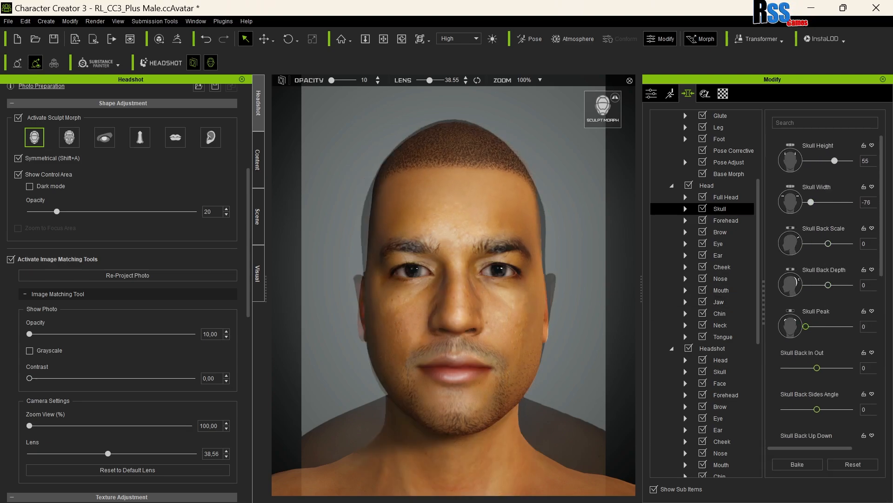
{"action": "key", "text": "ctrl+z"}
{"action": "key", "text": "ctrl+z"}
{"action": "key", "text": "ctrl+z"}
{"action": "key", "text": "ctrl+z"}
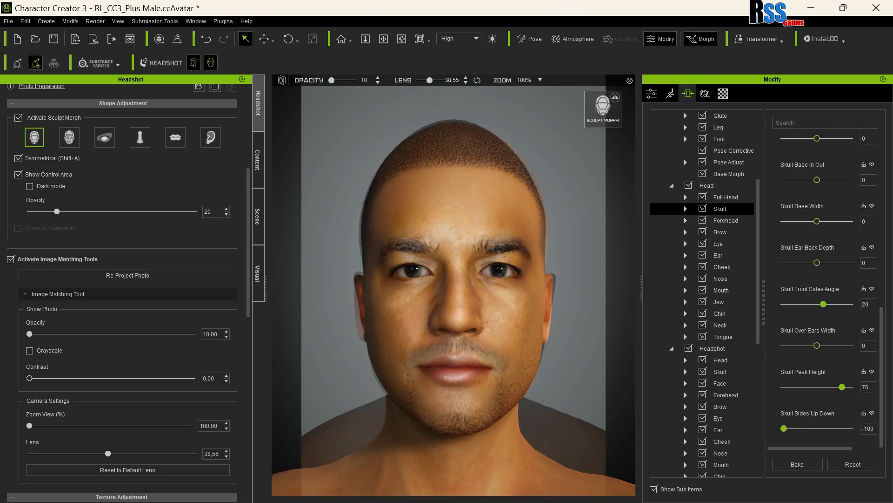
- Undo the trial face morph changes and set Neck Width to 69
{"action": "key", "text": "ctrl+z"}
{"action": "key", "text": "ctrl+z"}
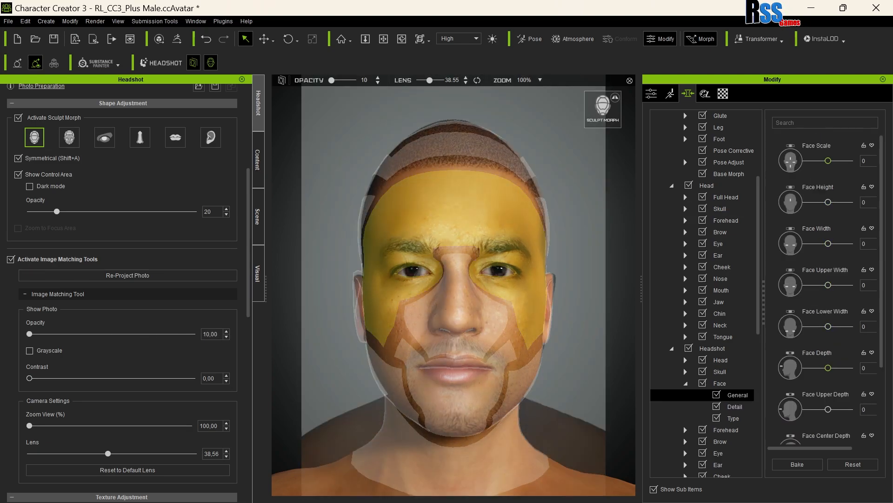
{"action": "key", "text": "ctrl+z"}
{"action": "key", "text": "ctrl+z"}
{"action": "key", "text": "ctrl+z"}
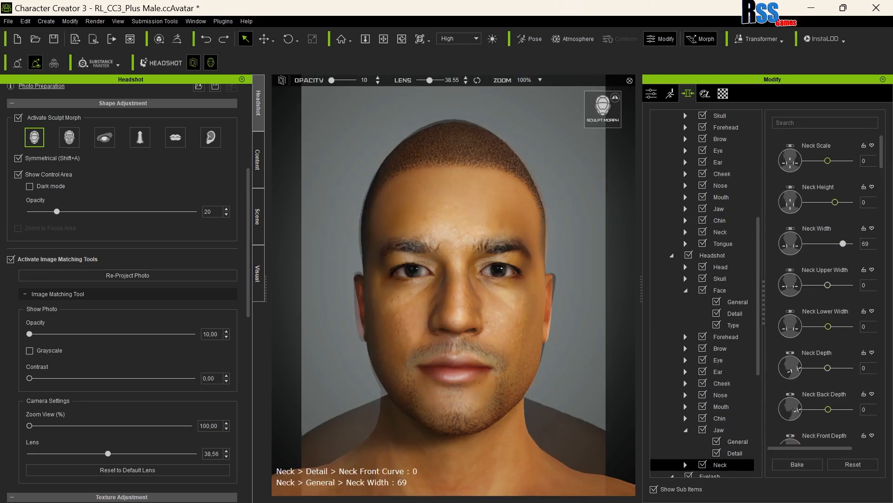
- Try the Ear Scale and Ear Elf Long morphs on the head and undo the changes
{"action": "key", "text": "ctrl+z"}
{"action": "key", "text": "ctrl+z"}
{"action": "key", "text": "ctrl+z"}
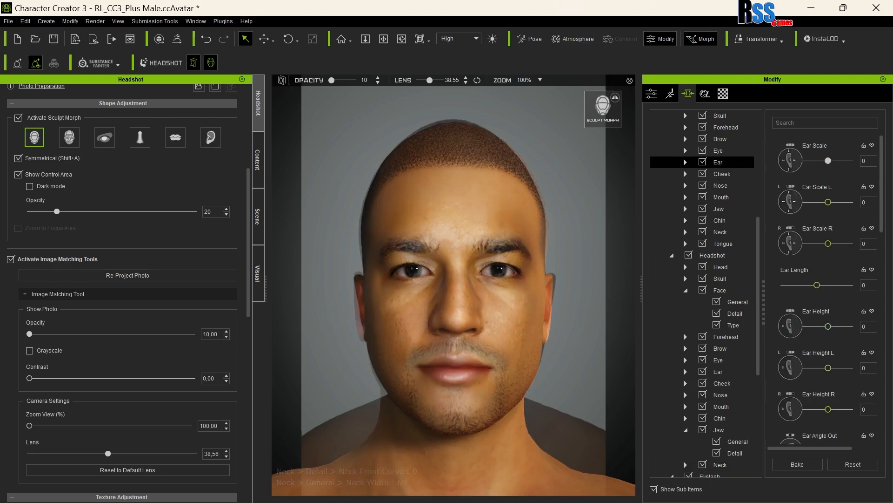
{"action": "key", "text": "ctrl+z"}
{"action": "key", "text": "ctrl+z"}
{"action": "key", "text": "ctrl+z"}
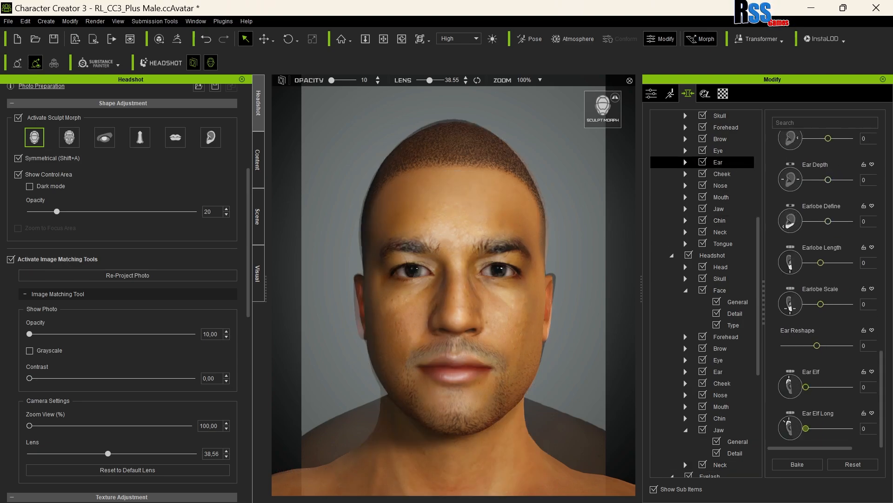
- Set Ear Elf to 5 and Ear Elf Long to 9 in the head's Ear morphs
{"action": "key", "text": "ctrl+z"}
{"action": "key", "text": "ctrl+z"}
{"action": "key", "text": "ctrl+z"}
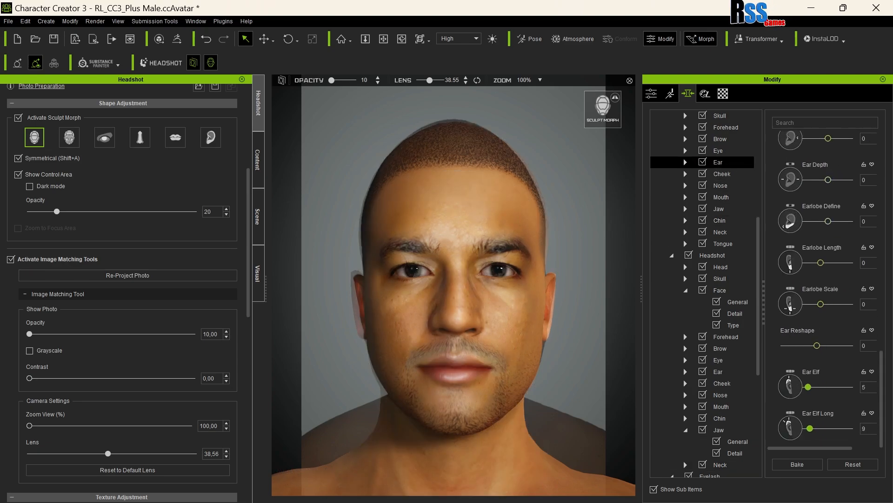
- Set Earlobe Length to 35, Earlobe Define to 78 and Ear Depth to -100, undoing rejected tries
{"action": "key", "text": "ctrl+z"}
{"action": "key", "text": "ctrl+z"}
{"action": "key", "text": "ctrl+z"}
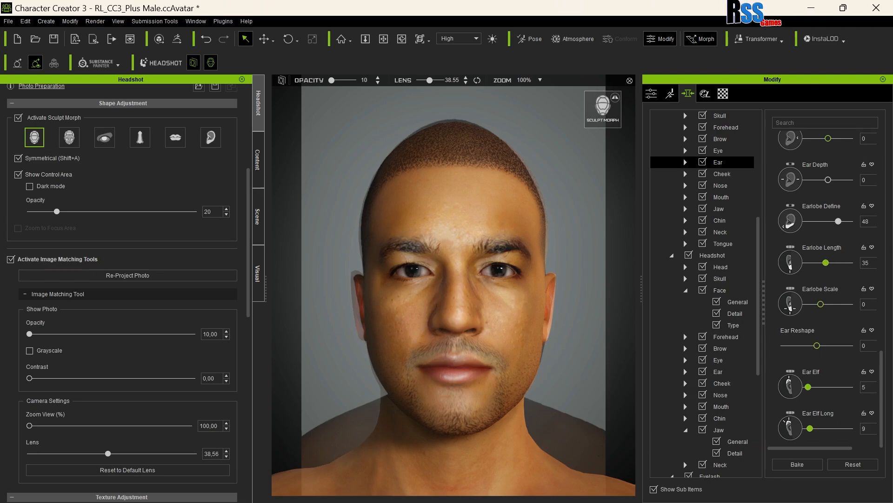
{"action": "key", "text": "ctrl+z"}
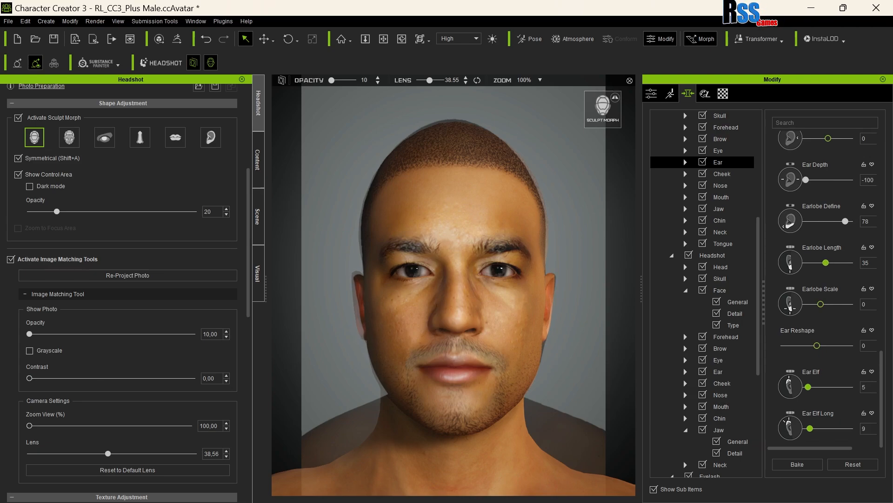
- Set Ear Angle Depth to -38, Ear Angle Top to 19 and Ear Height to -18
{"action": "scroll", "coordinate": [706, 293], "scroll_direction": "up", "scroll_amount": 2}
{"action": "scroll", "coordinate": [821, 288], "scroll_direction": "up", "scroll_amount": 5}
{"action": "key", "text": "ctrl+z"}
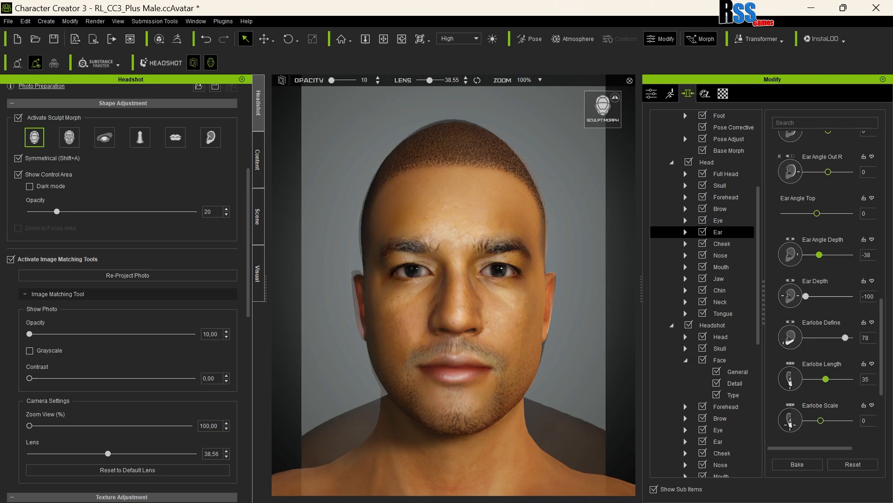
{"action": "key", "text": "ctrl+z"}
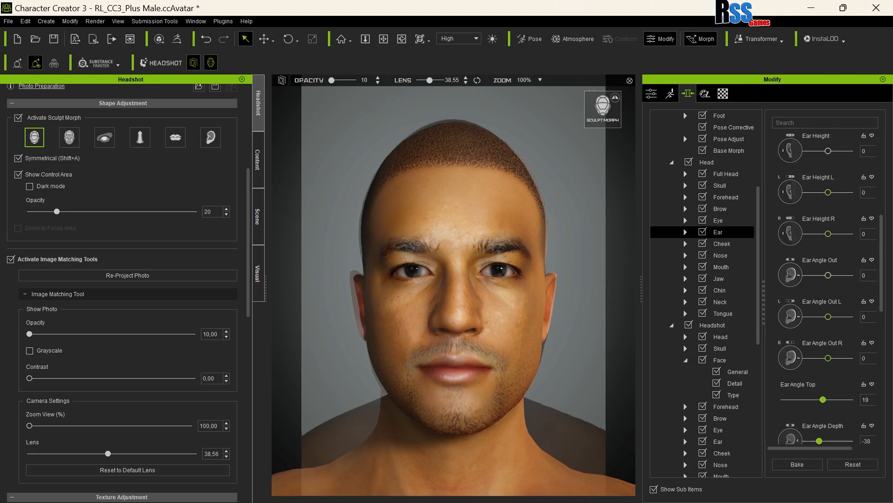
{"action": "key", "text": "ctrl+z"}
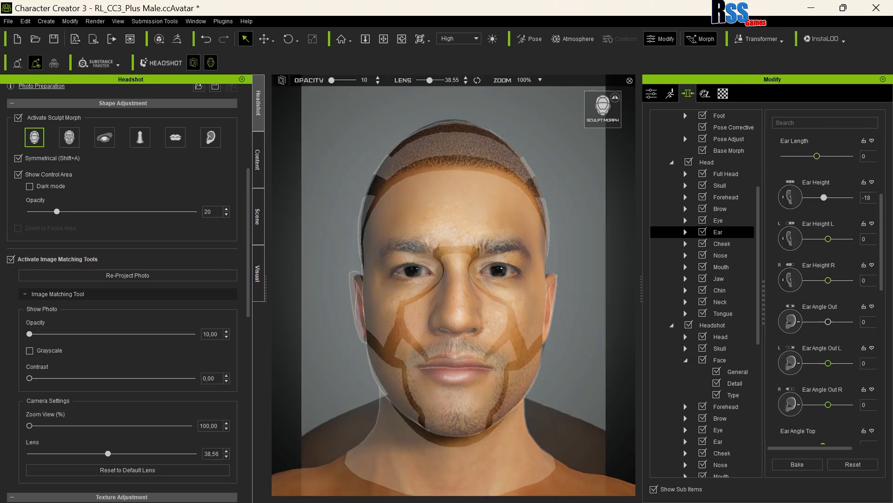
- Turn off Sculpt Morph and the Image Matching Tools, and preview the enlarged reference photo
{"action": "left_click", "coordinate": [18, 117]}
{"action": "left_click", "coordinate": [10, 260]}
{"action": "scroll", "coordinate": [130, 232], "scroll_direction": "up", "scroll_amount": 5}
{"action": "mouse_move", "coordinate": [158, 238]}
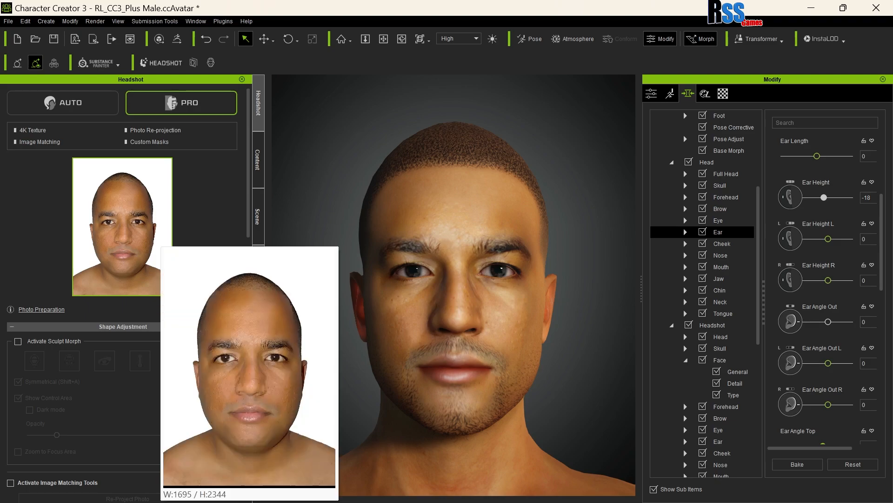
- Try further cheek and skull morph adjustments on the head and undo them
{"action": "key", "text": "ctrl+z"}
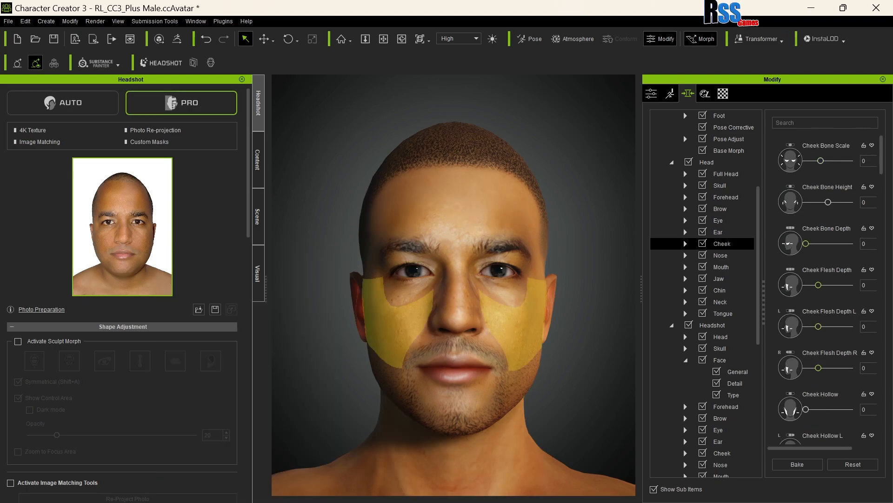
{"action": "key", "text": "ctrl+z"}
{"action": "key", "text": "ctrl+z"}
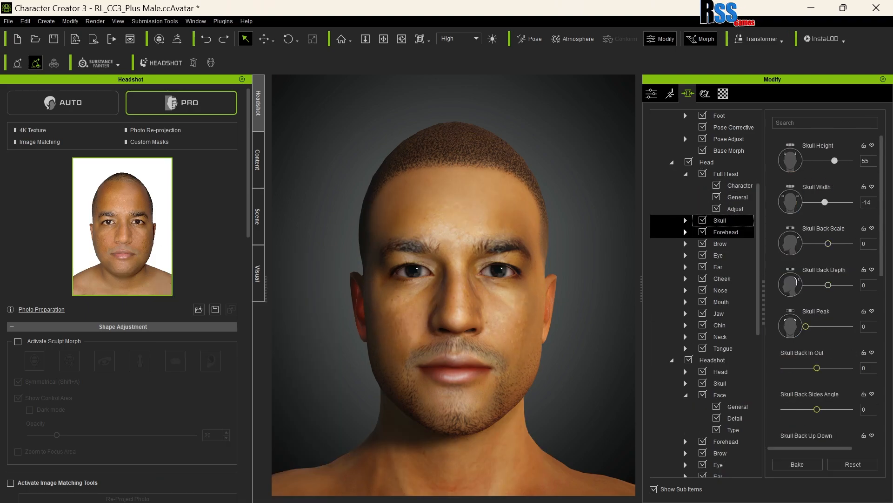
{"action": "key", "text": "ctrl+z"}
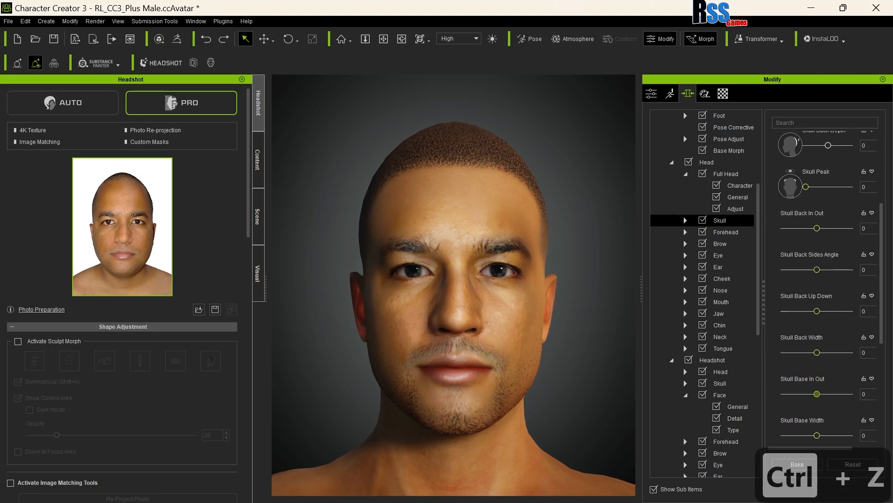
{"action": "key", "text": "ctrl+z"}
{"action": "key", "text": "ctrl+z"}
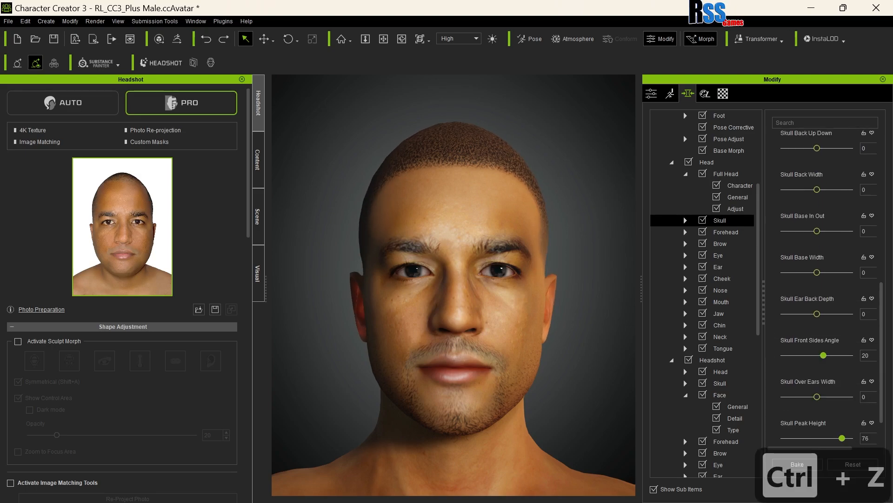
{"action": "key", "text": "ctrl+z"}
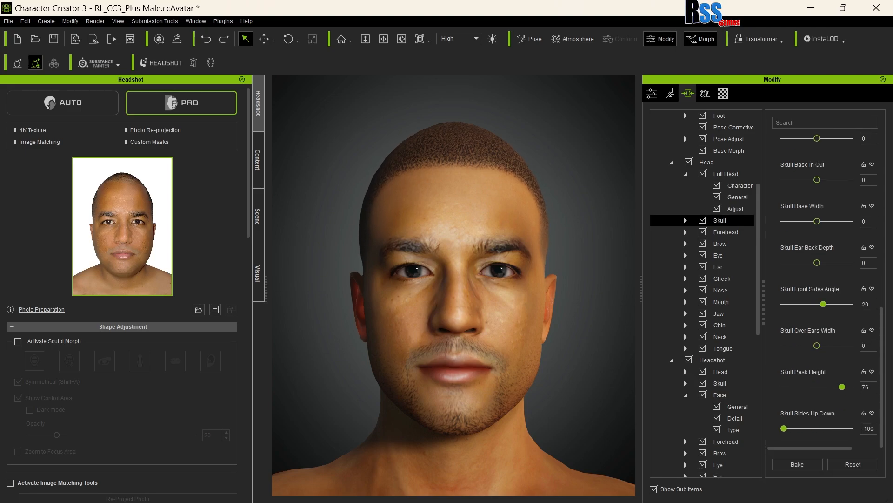
- Undo the latest skull morph change and set Nostril Hole Scale to 91
{"action": "key", "text": "ctrl+z"}
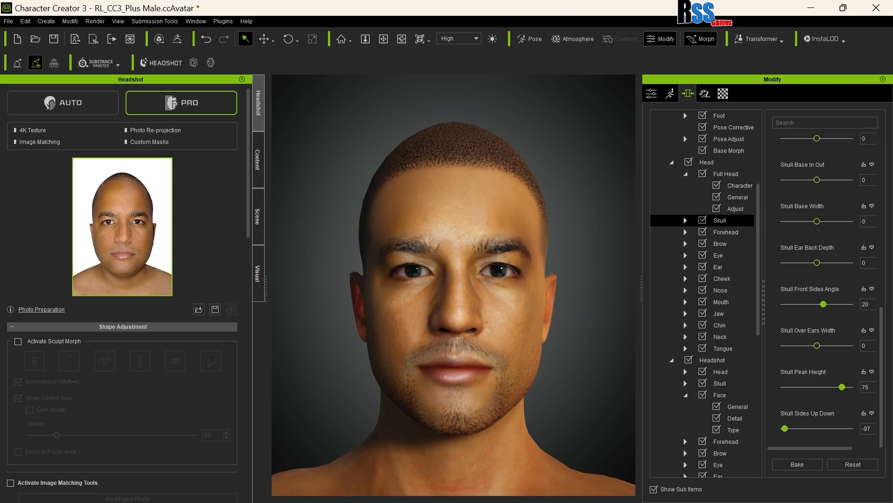
{"action": "left_click", "coordinate": [720, 290]}
{"action": "scroll", "coordinate": [819, 289], "scroll_direction": "down", "scroll_amount": 15}
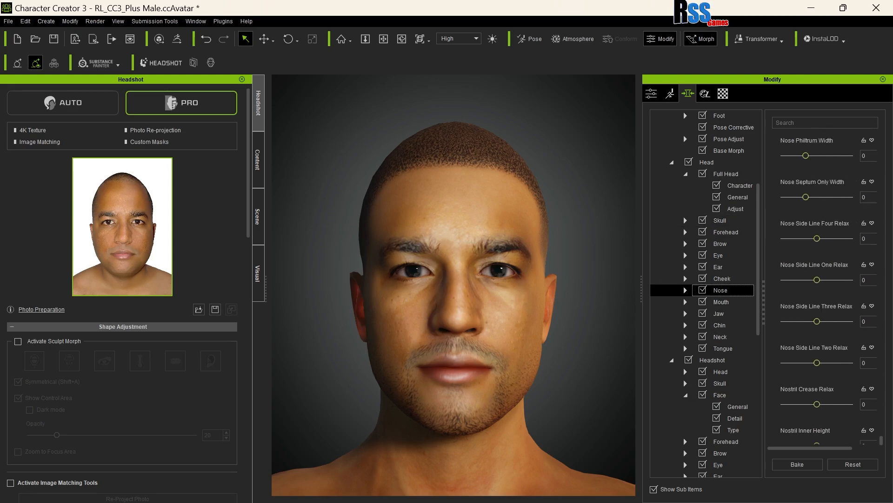
{"action": "key", "text": "ctrl+z"}
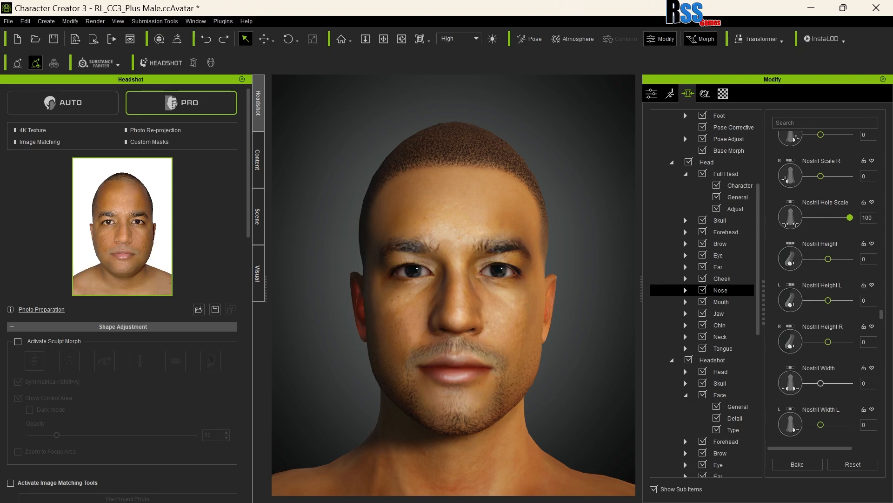
{"action": "left_click_drag", "start_coordinate": [850, 217], "coordinate": [849, 218]}
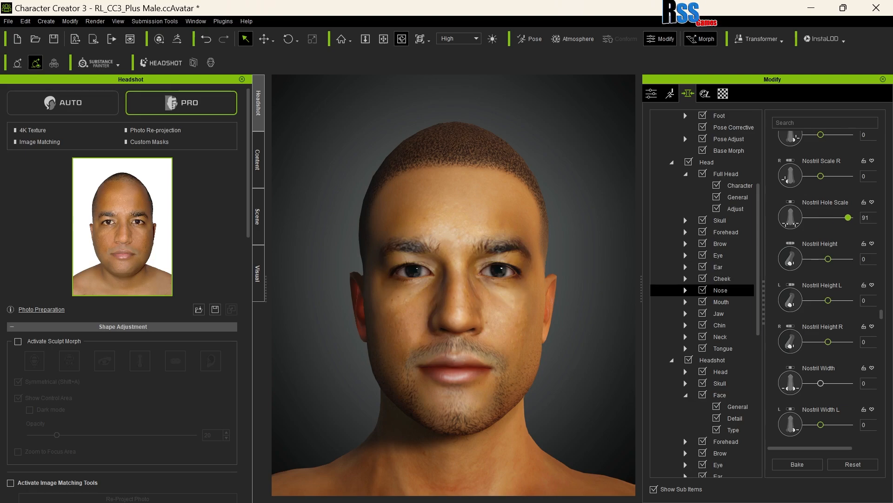
- Look through the cheek, forehead, face and jaw morph sliders for adjustments that match the photo
{"action": "left_click", "coordinate": [723, 278]}
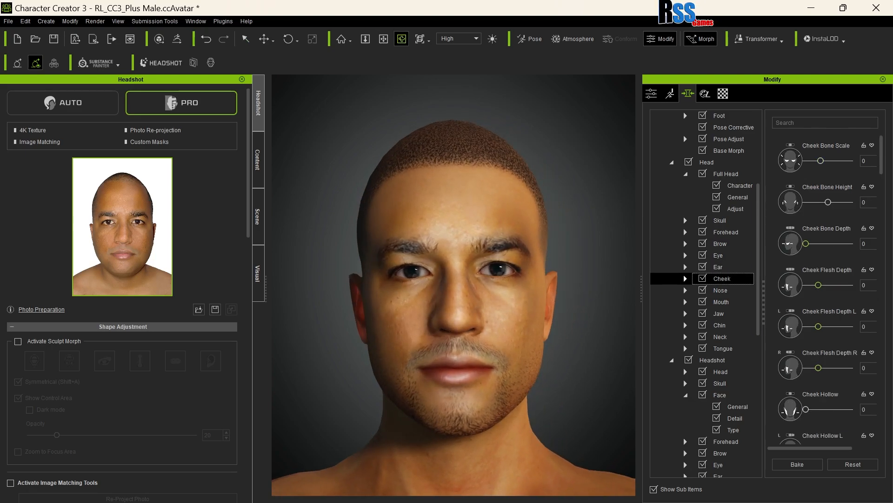
{"action": "scroll", "coordinate": [817, 361], "scroll_direction": "down", "scroll_amount": 1}
{"action": "scroll", "coordinate": [816, 361], "scroll_direction": "down", "scroll_amount": 14}
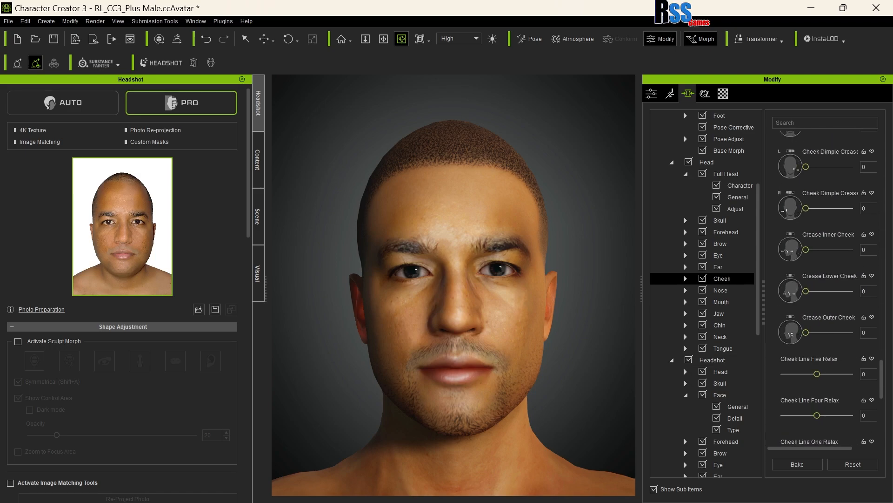
{"action": "key", "text": "Up"}
{"action": "key", "text": "Up"}
{"action": "key", "text": "Up"}
{"action": "key", "text": "Up"}
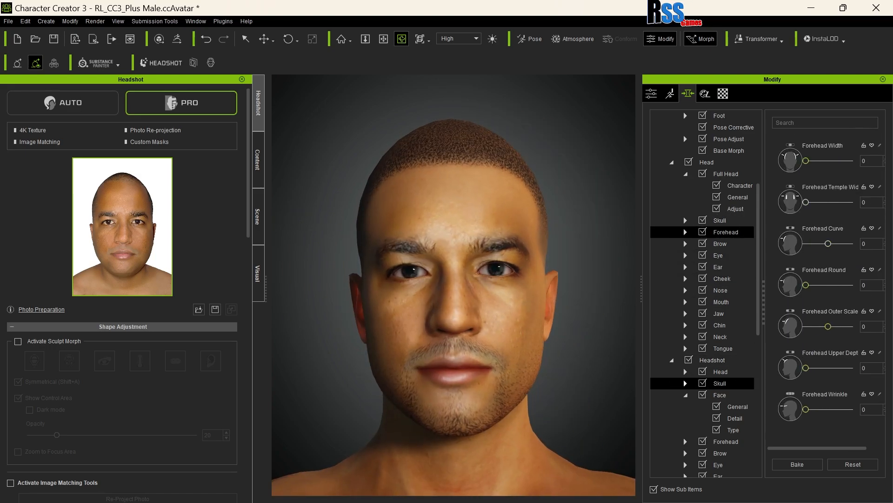
{"action": "left_click", "coordinate": [683, 395]}
{"action": "scroll", "coordinate": [683, 428], "scroll_direction": "down", "scroll_amount": 2}
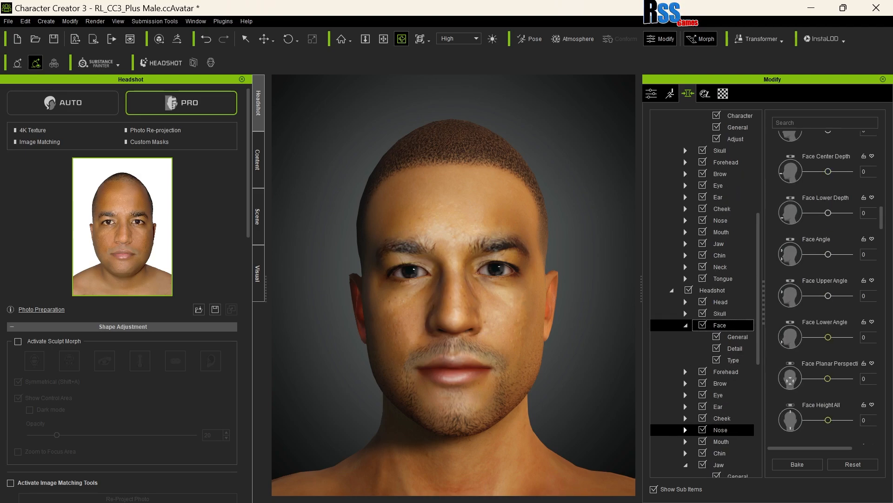
{"action": "scroll", "coordinate": [683, 430], "scroll_direction": "down", "scroll_amount": 1}
{"action": "left_click", "coordinate": [683, 430]}
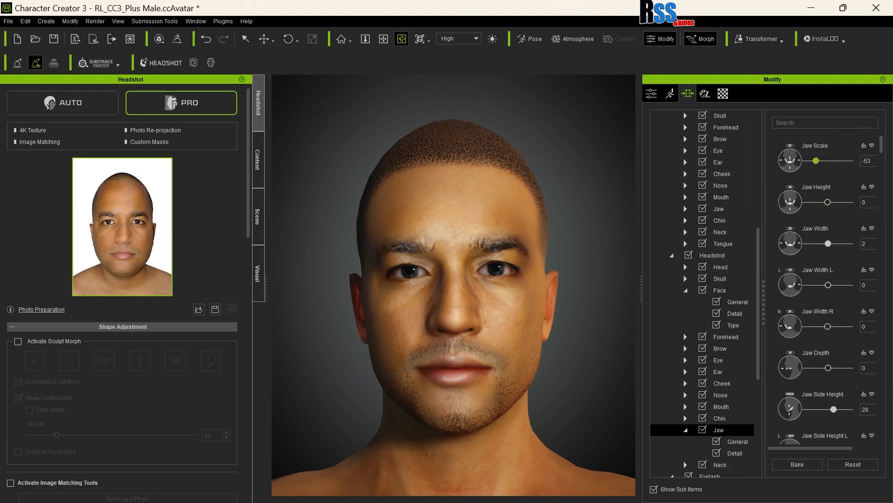
- Try jaw morph adjustments on the head and undo them
{"action": "key", "text": "ctrl+z"}
{"action": "key", "text": "ctrl+z"}
{"action": "key", "text": "ctrl+z"}
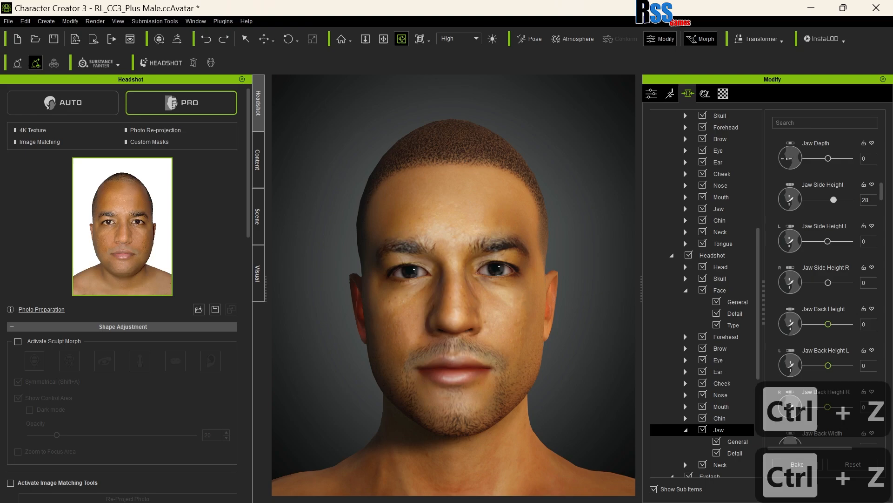
{"action": "key", "text": "ctrl+z"}
{"action": "key", "text": "ctrl+z"}
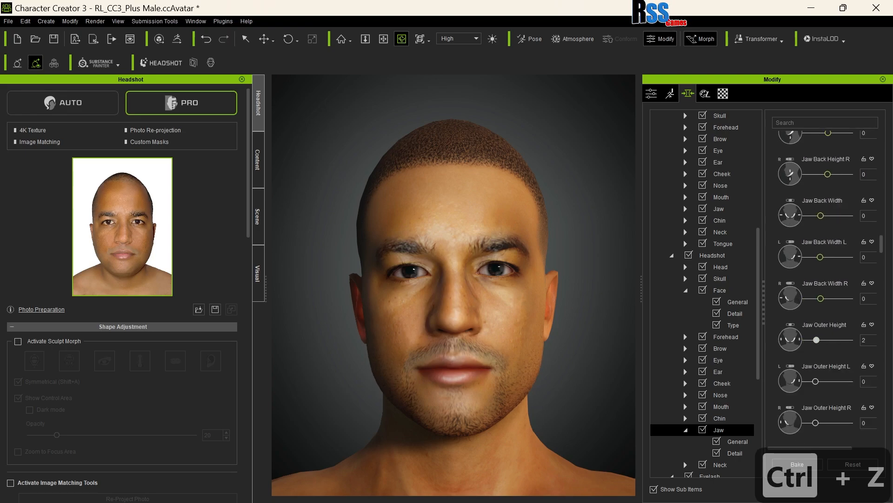
{"action": "key", "text": "ctrl+z"}
{"action": "key", "text": "ctrl+z"}
{"action": "key", "text": "ctrl+z"}
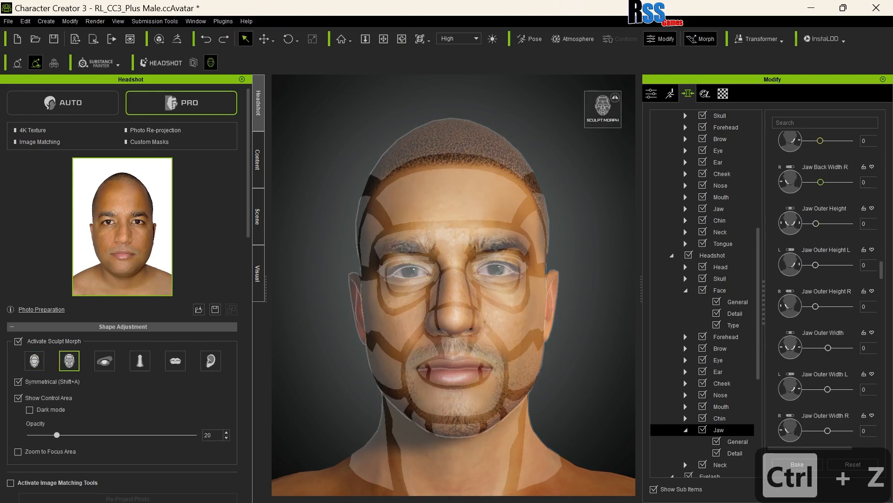
- Sculpt the cheek, jaw and chin contours symmetrically in face mode, bringing Chin Side Height to about -20
{"action": "left_click_drag", "start_coordinate": [375, 304], "coordinate": [385, 304]}
{"action": "left_click_drag", "start_coordinate": [379, 358], "coordinate": [378, 358]}
{"action": "left_click_drag", "start_coordinate": [386, 396], "coordinate": [391, 395]}
{"action": "left_click_drag", "start_coordinate": [421, 426], "coordinate": [421, 421]}
- Narrow the skull in head sculpt mode to about -26 Skull Width and -5 Skull Peak, and turn off Sculpt Morph
{"action": "left_click", "coordinate": [34, 360]}
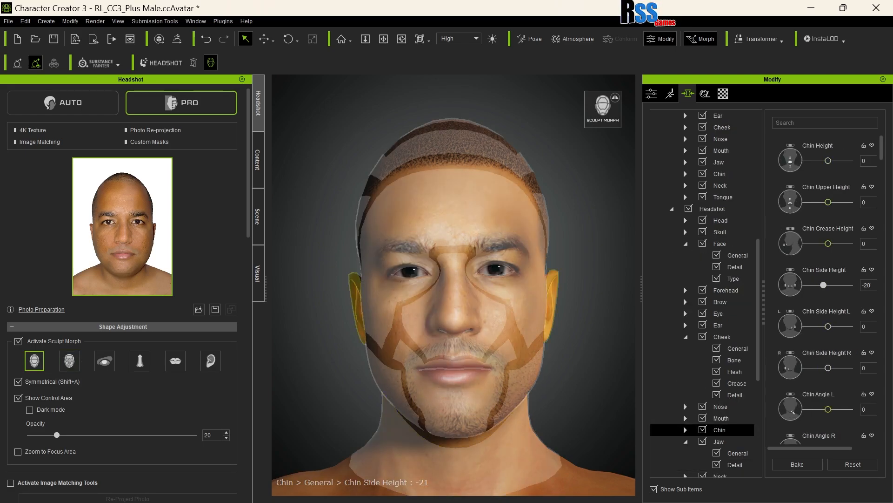
{"action": "left_click", "coordinate": [18, 341]}
{"action": "left_click", "coordinate": [18, 341]}
{"action": "mouse_move", "coordinate": [365, 196]}
{"action": "left_mouse_down"}
{"action": "mouse_move", "coordinate": [379, 195]}
{"action": "mouse_move", "coordinate": [372, 199]}
{"action": "left_mouse_up"}
{"action": "left_click", "coordinate": [17, 341]}
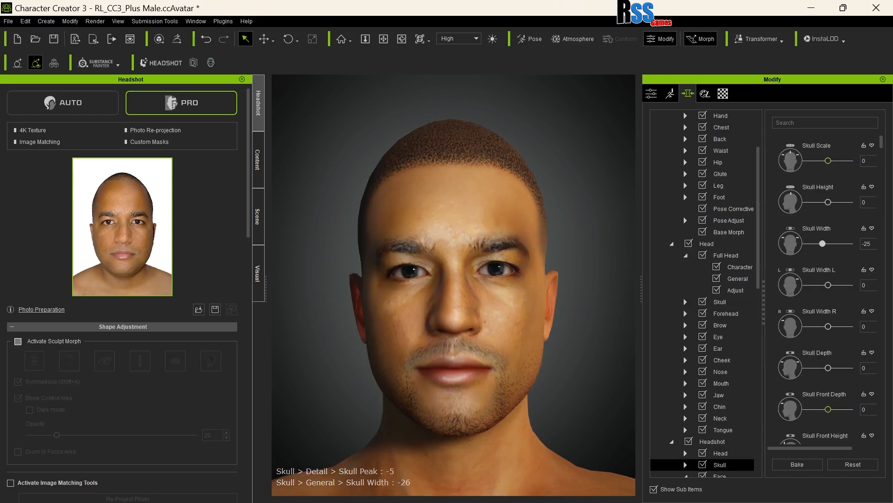
- Try reshaping the eyes with eye sculpting and the general eye morphs, and undo the rejected changes
{"action": "left_click", "coordinate": [17, 341]}
{"action": "left_click", "coordinate": [105, 361]}
{"action": "left_click_drag", "start_coordinate": [516, 269], "coordinate": [513, 272]}
{"action": "key", "text": "ctrl+z"}
{"action": "key", "text": "ctrl+z"}
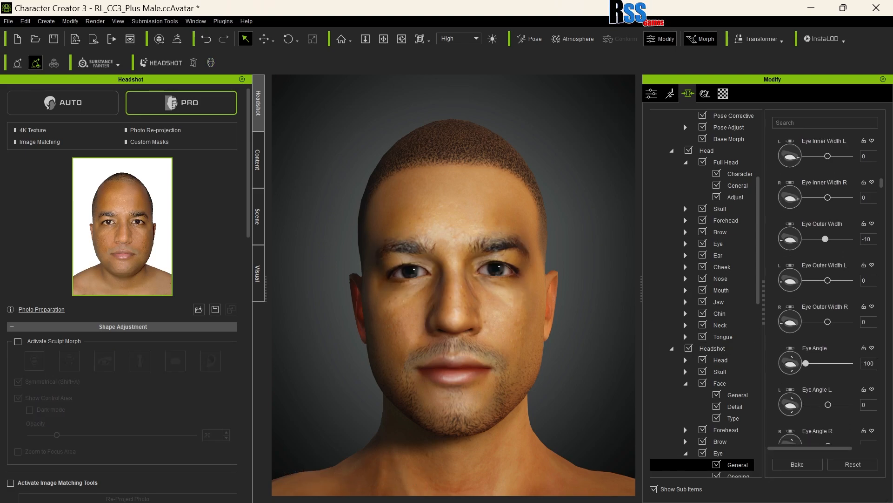
{"action": "key", "text": "ctrl+z"}
{"action": "key", "text": "ctrl+z"}
{"action": "key", "text": "ctrl+z"}
{"action": "scroll", "coordinate": [825, 288], "scroll_direction": "down", "scroll_amount": 15}
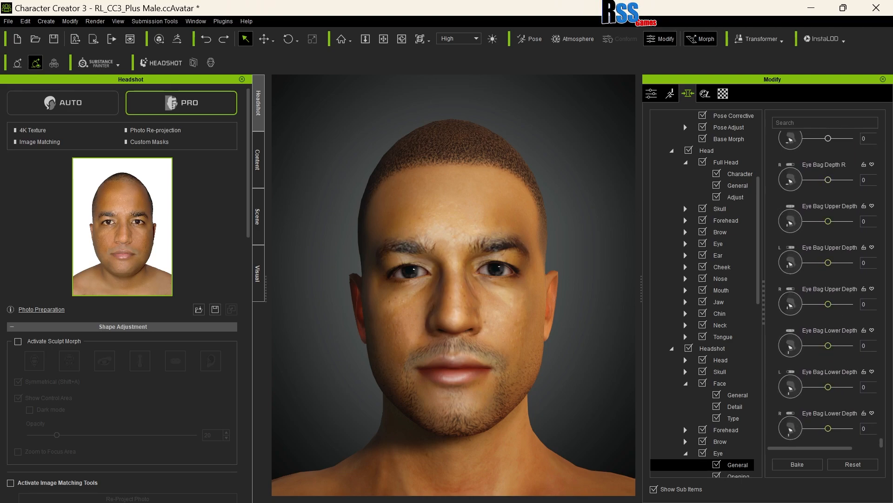
{"action": "key", "text": "ctrl+y"}
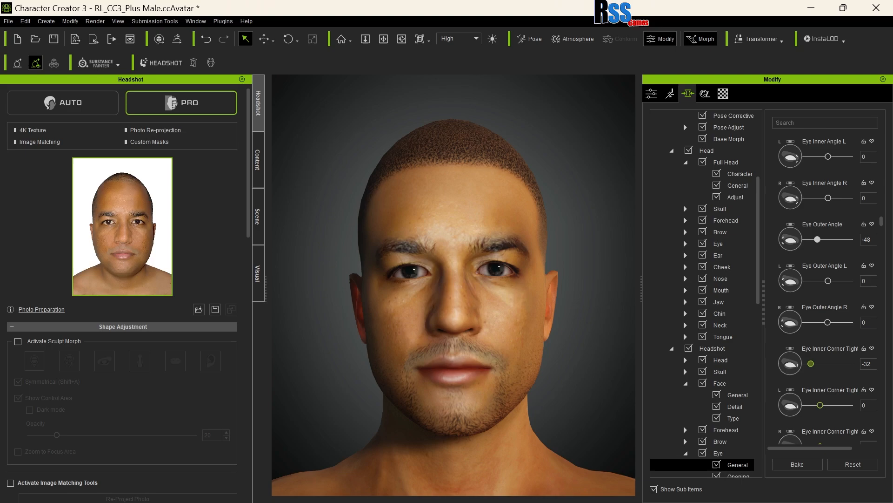
{"action": "key", "text": "ctrl+z"}
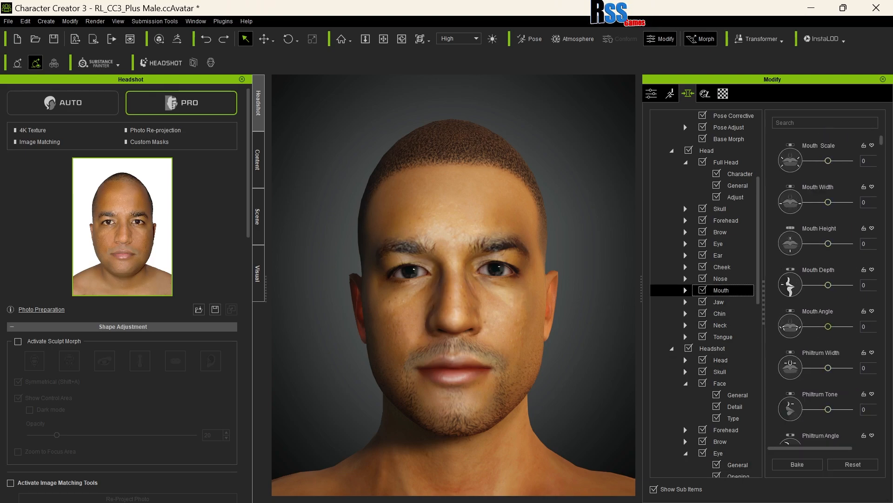
- Try mouth and lip morph adjustments and undo them
{"action": "key", "text": "ctrl+z"}
{"action": "key", "text": "ctrl+z"}
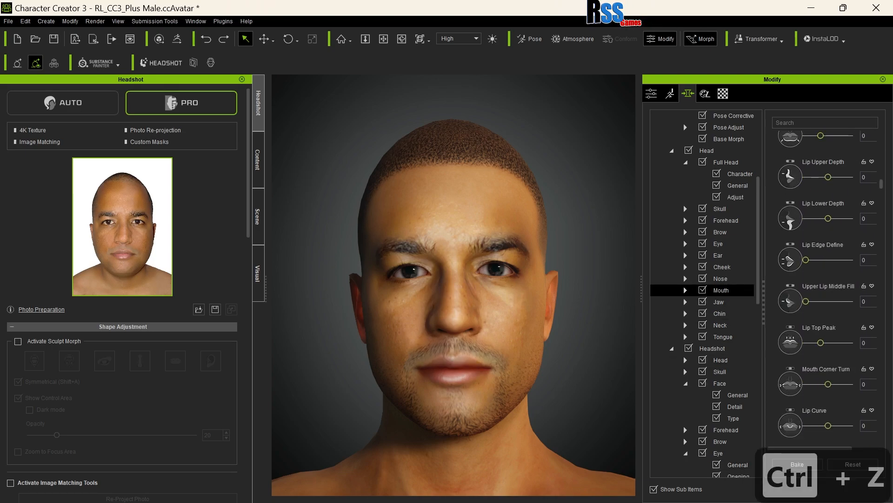
{"action": "key", "text": "ctrl+z"}
- Apply the left-profile Headshot Ref camera to view the head from the side
{"action": "mouse_move", "coordinate": [453, 279]}
{"action": "right_mouse_down"}
{"action": "mouse_move", "coordinate": [353, 279]}
{"action": "mouse_move", "coordinate": [454, 274]}
{"action": "right_mouse_up"}
{"action": "left_click", "coordinate": [258, 159]}
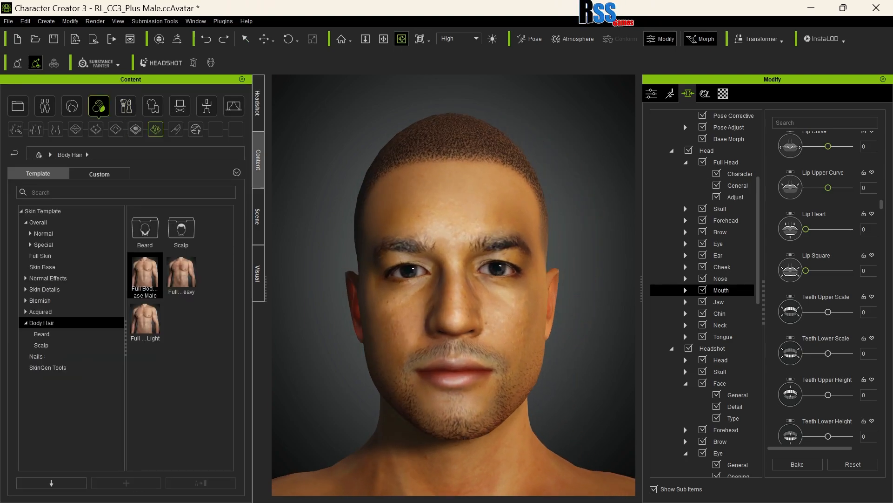
{"action": "left_click", "coordinate": [233, 106]}
{"action": "left_click", "coordinate": [75, 129]}
{"action": "left_click", "coordinate": [52, 378]}
{"action": "double_click", "coordinate": [146, 319]}
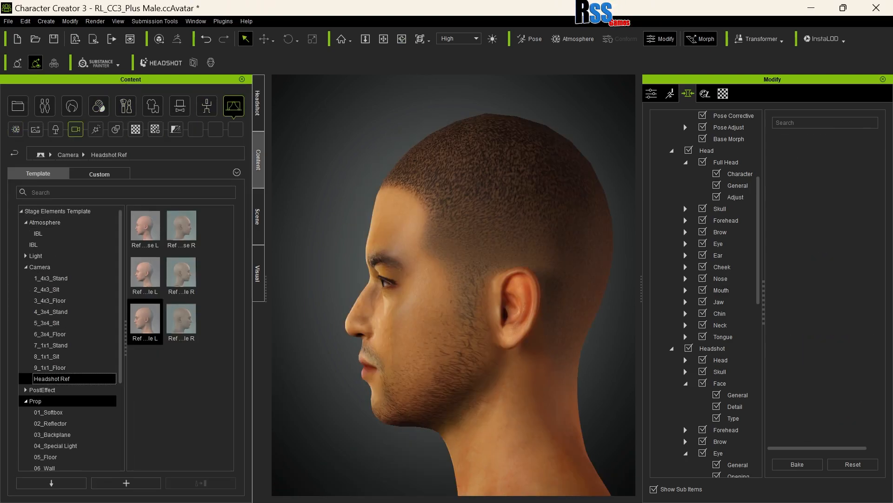
- Add a left-profile Headshot Ref image plane showing the side photo and move it over the head
{"action": "left_click", "coordinate": [115, 129]}
{"action": "double_click", "coordinate": [181, 366]}
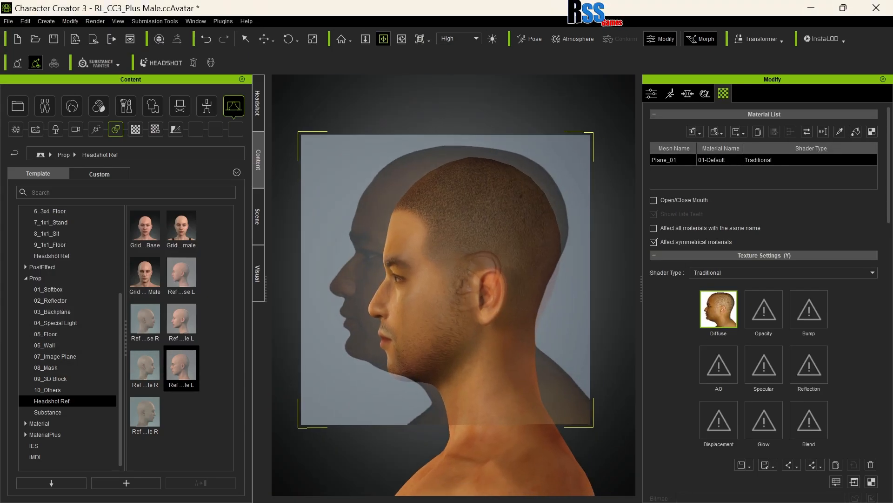
{"action": "key", "text": "w"}
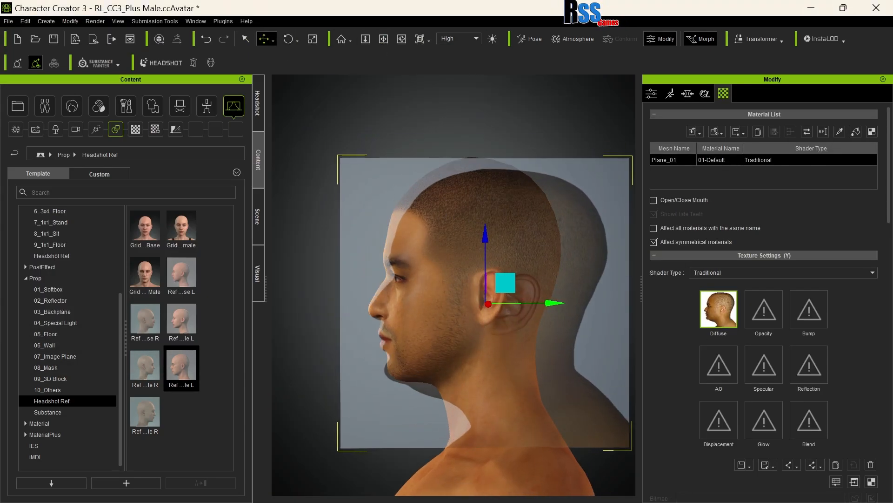
- Tilt the reference plane slightly to align the profile photo with the face, undoing rejected moves and rotations
{"action": "key", "text": "e"}
{"action": "left_click_drag", "start_coordinate": [485, 261], "coordinate": [485, 275]}
{"action": "key", "text": "ctrl+z"}
{"action": "mouse_move", "coordinate": [483, 240]}
{"action": "left_mouse_down"}
{"action": "mouse_move", "coordinate": [502, 244]}
{"action": "mouse_move", "coordinate": [484, 240]}
{"action": "left_mouse_up"}
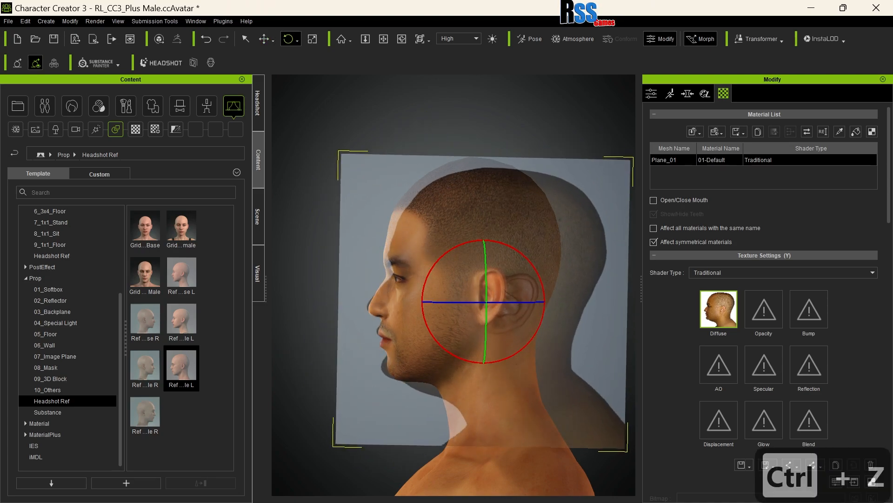
{"action": "key", "text": "w"}
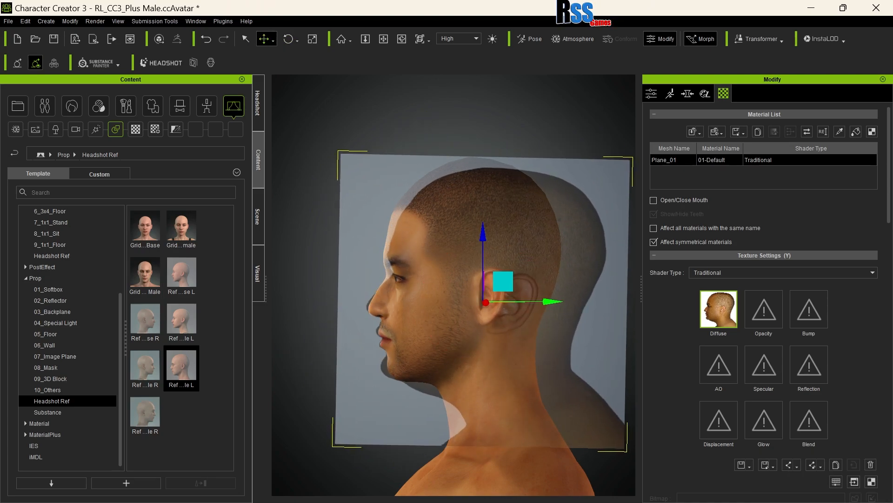
{"action": "key", "text": "ctrl+z"}
{"action": "key", "text": "ctrl+z"}
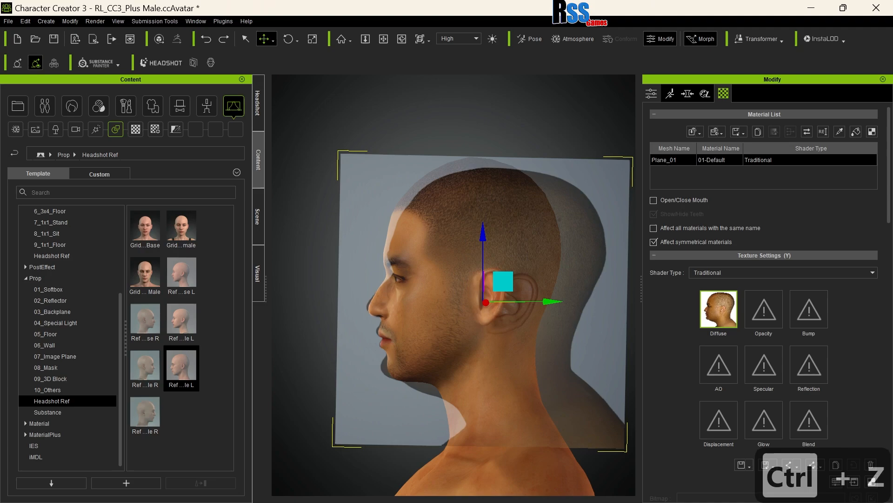
- Turn on Sculpt Morph in face mode and sculpt Forehead Angle to about -68 against the profile photo
{"action": "left_click", "coordinate": [687, 93]}
{"action": "left_click", "coordinate": [211, 62]}
{"action": "left_click", "coordinate": [34, 361]}
{"action": "left_click", "coordinate": [69, 361]}
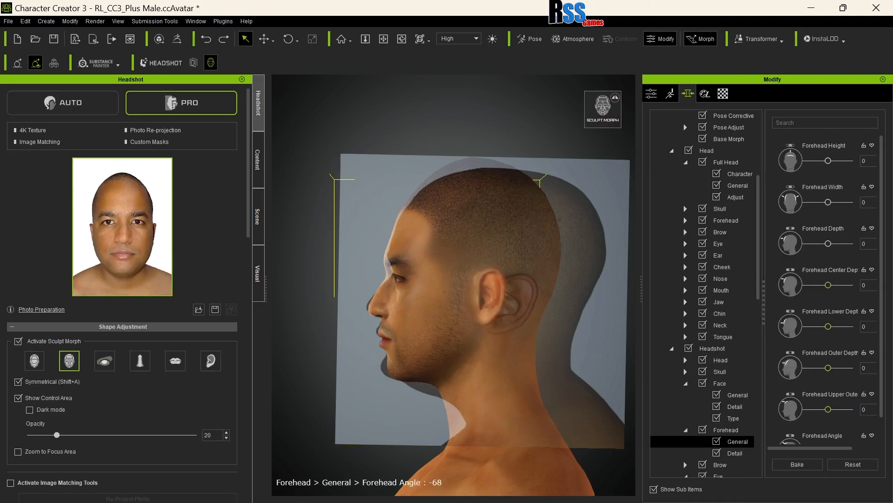
- Set Neck Width to 69 and Neck Depth to 69, undoing rejected morph tries
{"action": "key", "text": "ctrl+z"}
{"action": "key", "text": "ctrl+z"}
{"action": "key", "text": "ctrl+z"}
{"action": "key", "text": "ctrl+z"}
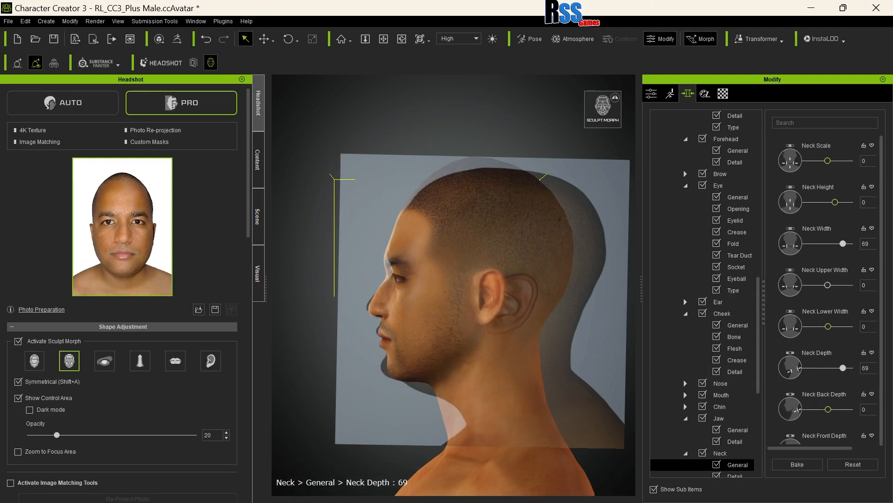
- Try a Chin Depth of 100 and reduce Neck Depth to 45, undoing rejected changes
{"action": "key", "text": "ctrl+z"}
{"action": "key", "text": "ctrl+z"}
{"action": "key", "text": "ctrl+z"}
{"action": "key", "text": "ctrl+z"}
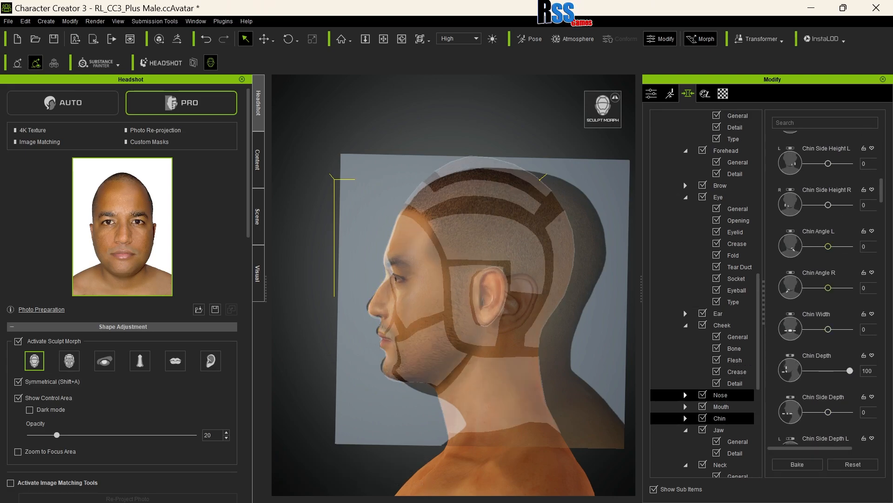
{"action": "key", "text": "ctrl+z"}
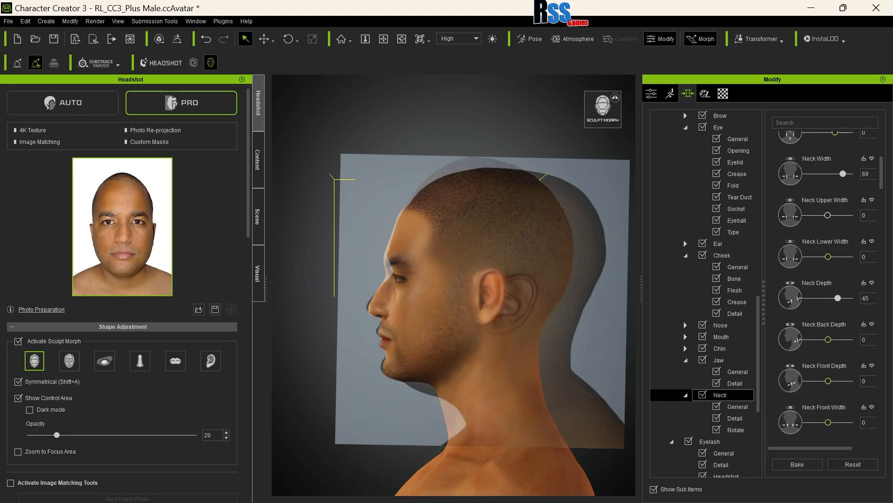
- Undo the latest profile morph tries and turn off Sculpt Morph
{"action": "key", "text": "ctrl+z"}
{"action": "key", "text": "ctrl+z"}
{"action": "key", "text": "ctrl+z"}
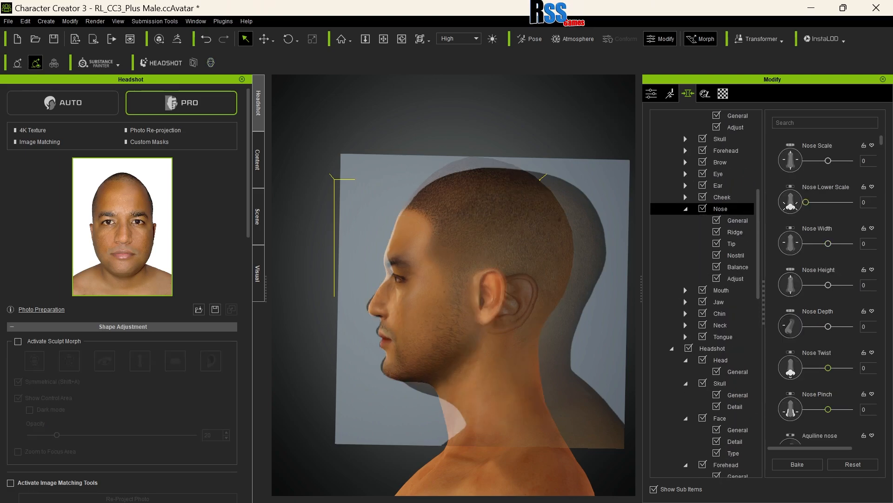